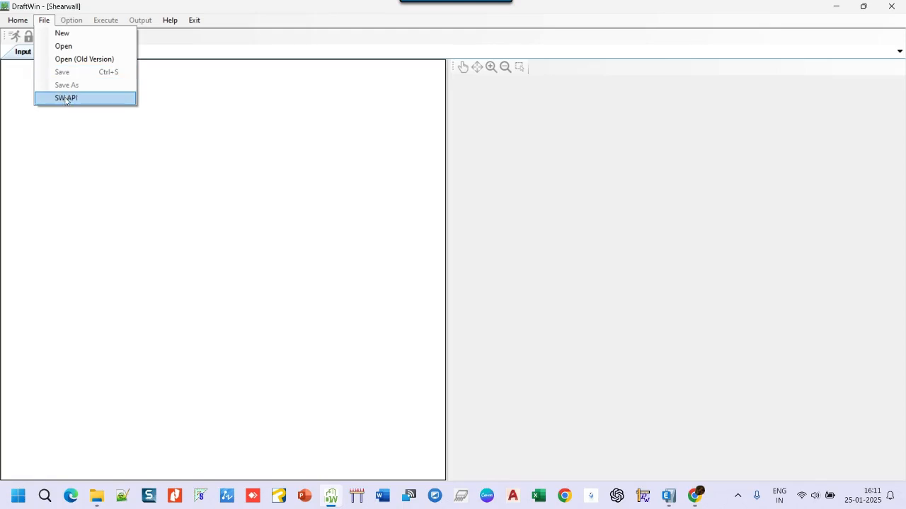
# - Import the Frame_ETABS shear wall data through SW API, accepting the default detailing preferences
pyautogui.click(66, 98)
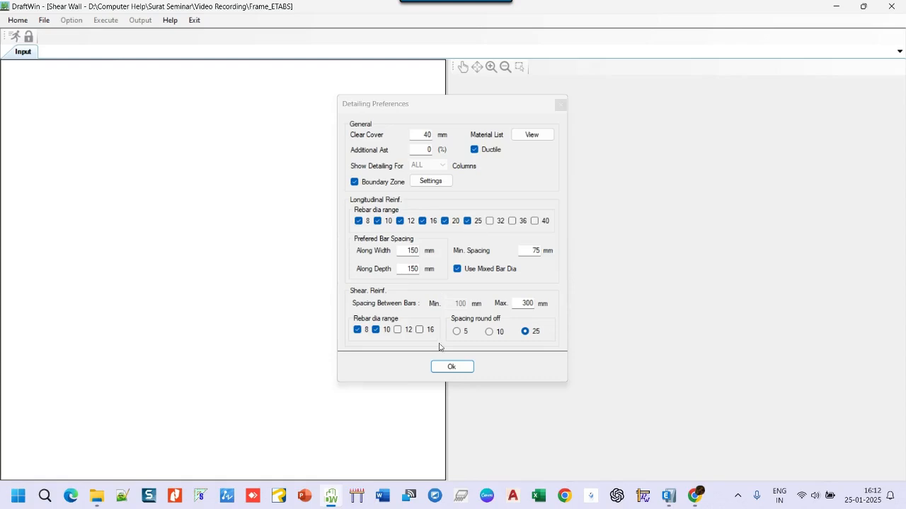
pyautogui.click(457, 369)
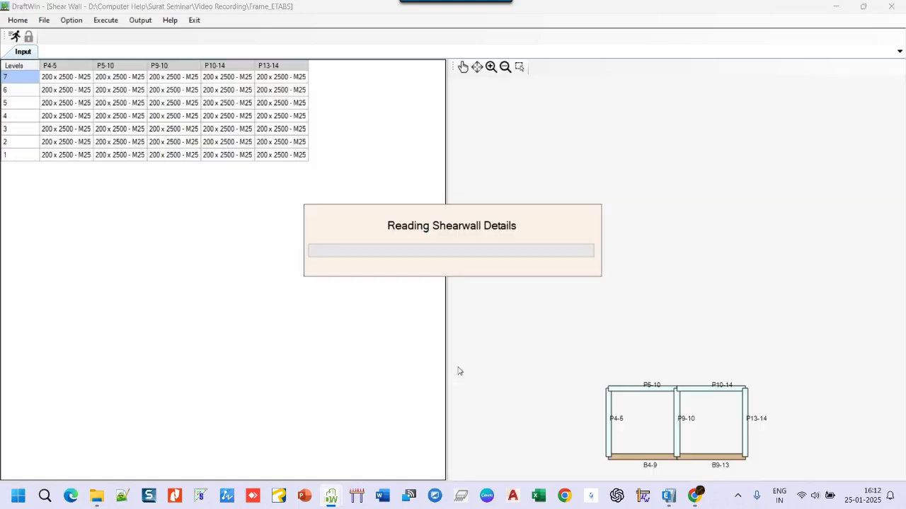
# - Show the level 6 plan and locate shear walls P10-14 and P13-14 on it
pyautogui.click(25, 95)
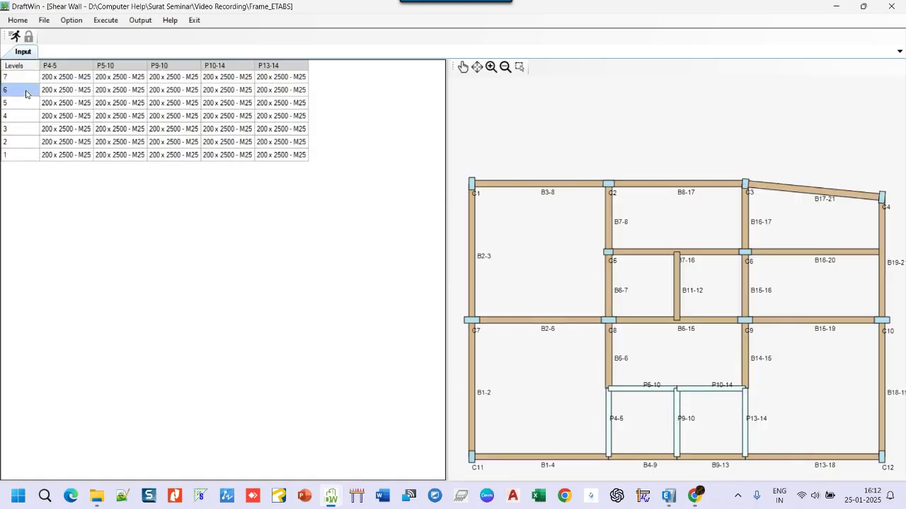
pyautogui.click(224, 91)
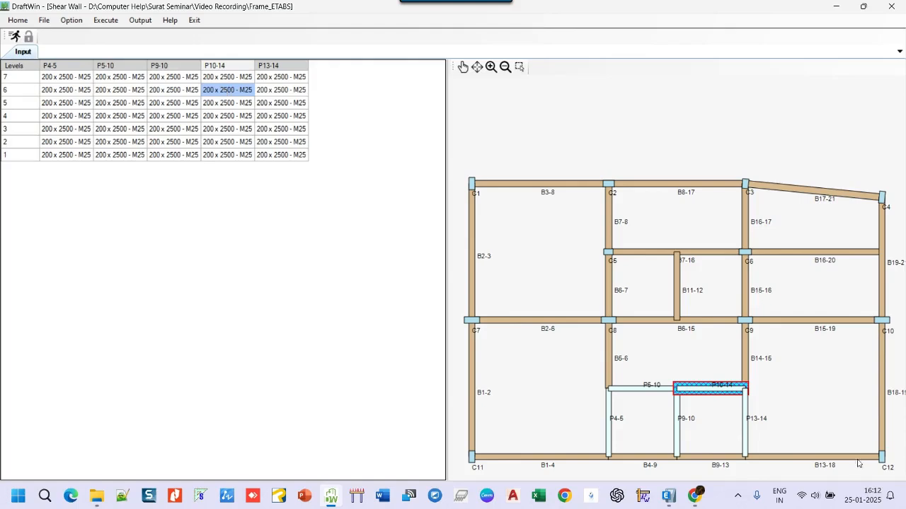
pyautogui.click(745, 434)
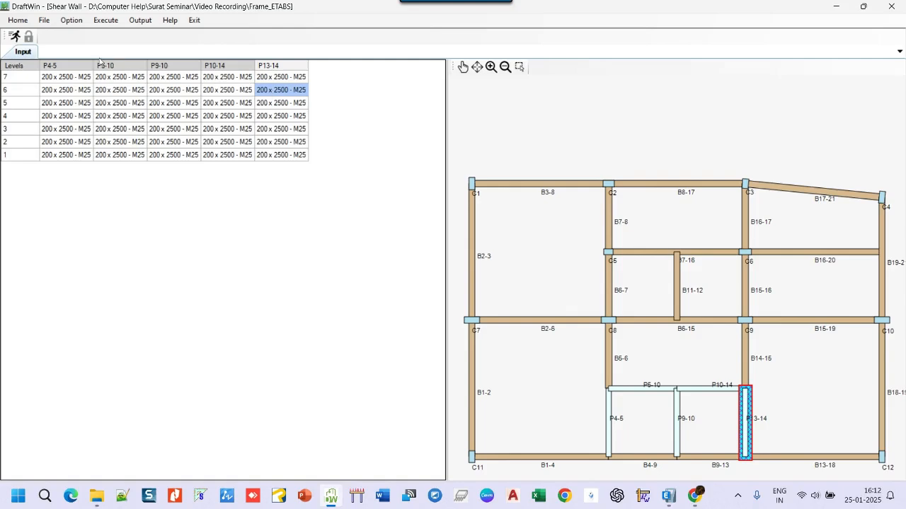
# - Set the reinforcement rebar syntax to use N as the bar number suffix and -D as the diameter suffix
pyautogui.click(71, 21)
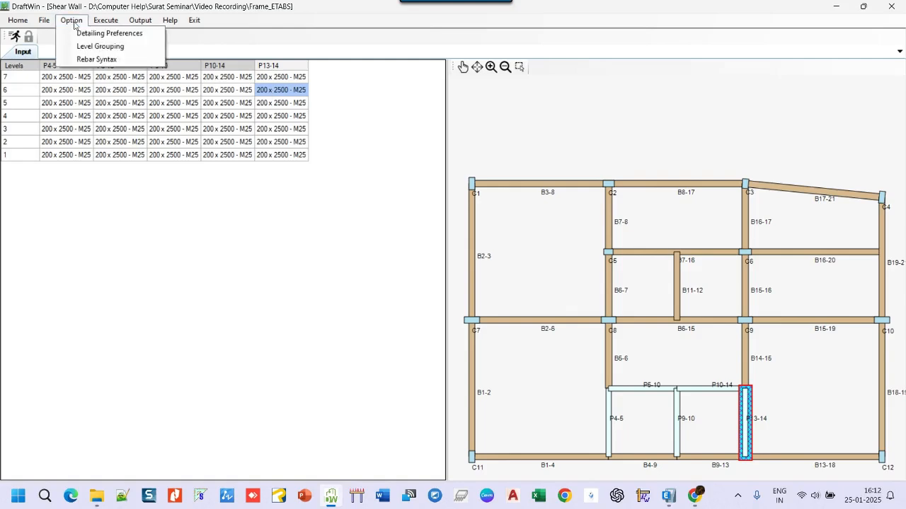
pyautogui.click(98, 61)
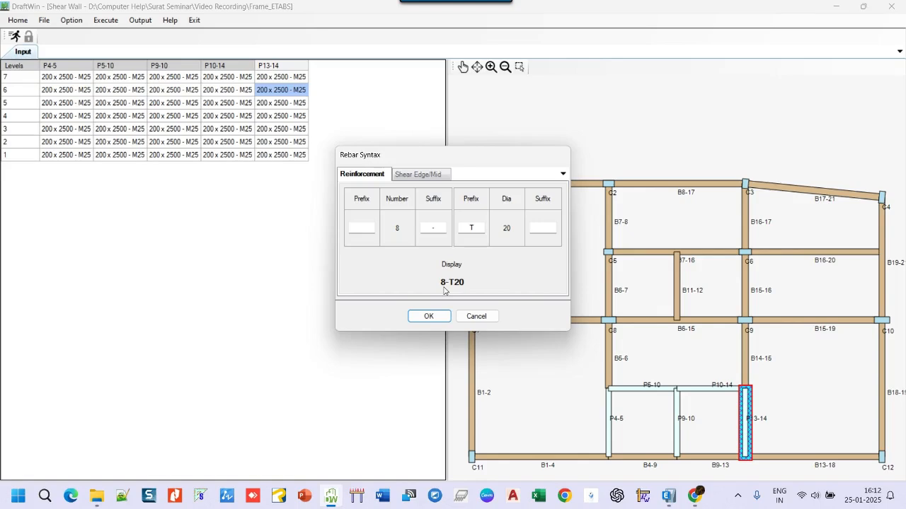
pyautogui.click(436, 228)
pyautogui.write('N')
pyautogui.click(426, 227)
pyautogui.click(470, 227)
pyautogui.click(541, 227)
pyautogui.write('-D')
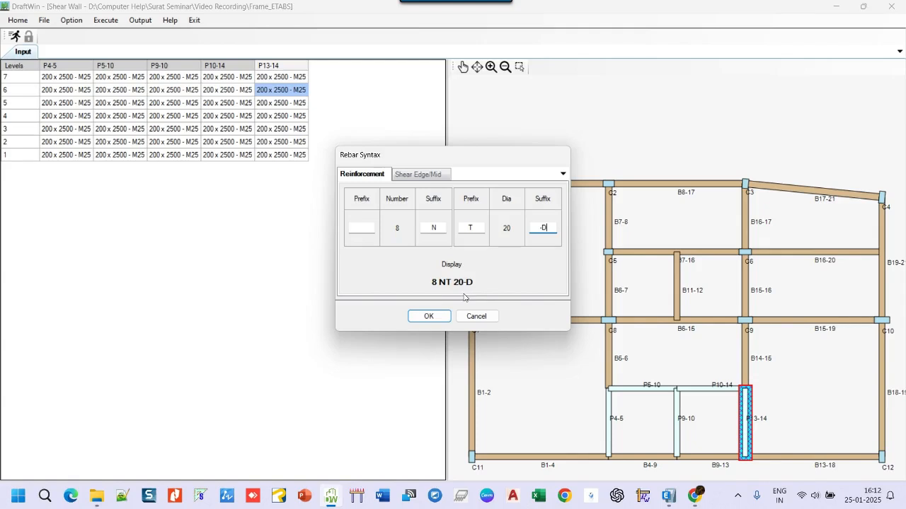
pyautogui.click(444, 318)
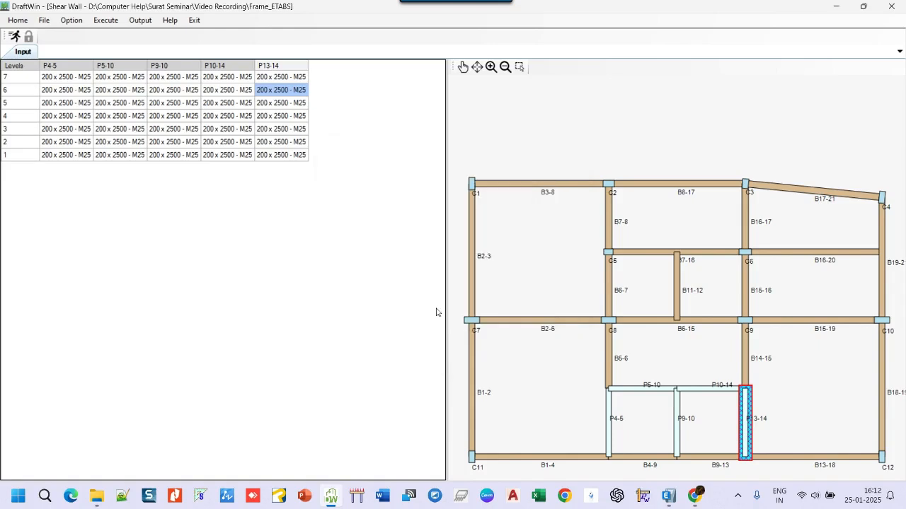
# - Review the detailing preferences, toggling Boundary Zone off and back on, and accept them
pyautogui.click(70, 21)
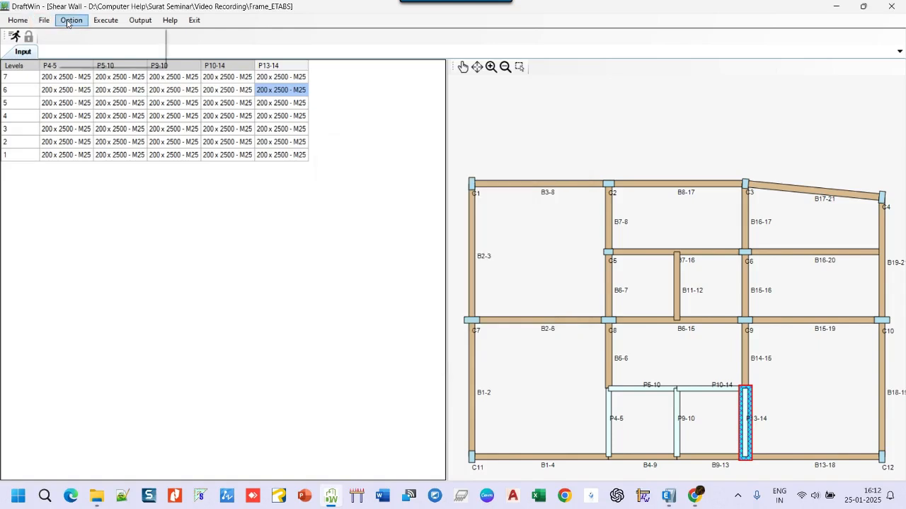
pyautogui.click(110, 33)
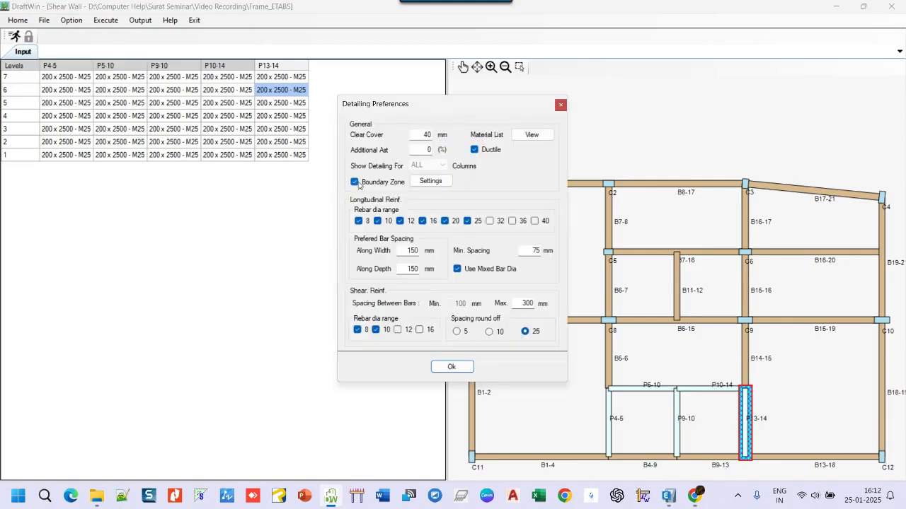
pyautogui.click(356, 186)
pyautogui.click(356, 185)
pyautogui.click(452, 367)
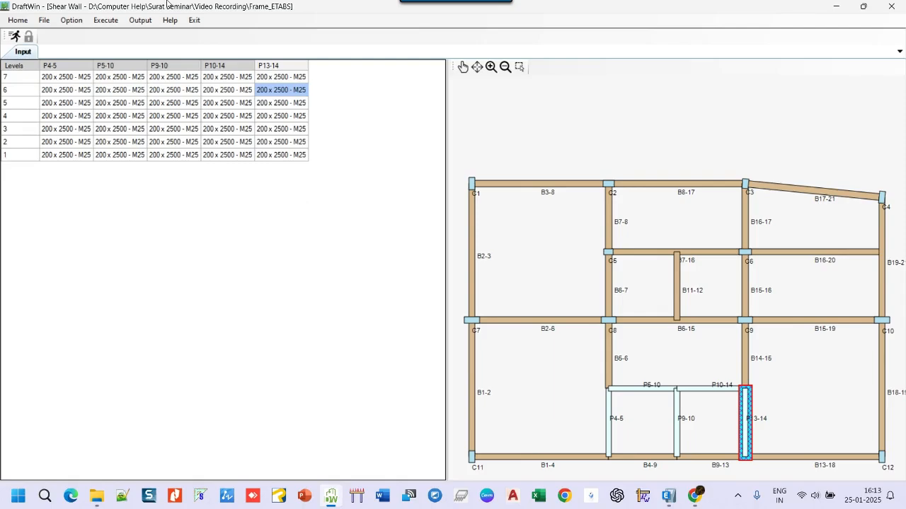
# - Run the shear wall design and display the level 4 section of wall P4-5
pyautogui.click(106, 20)
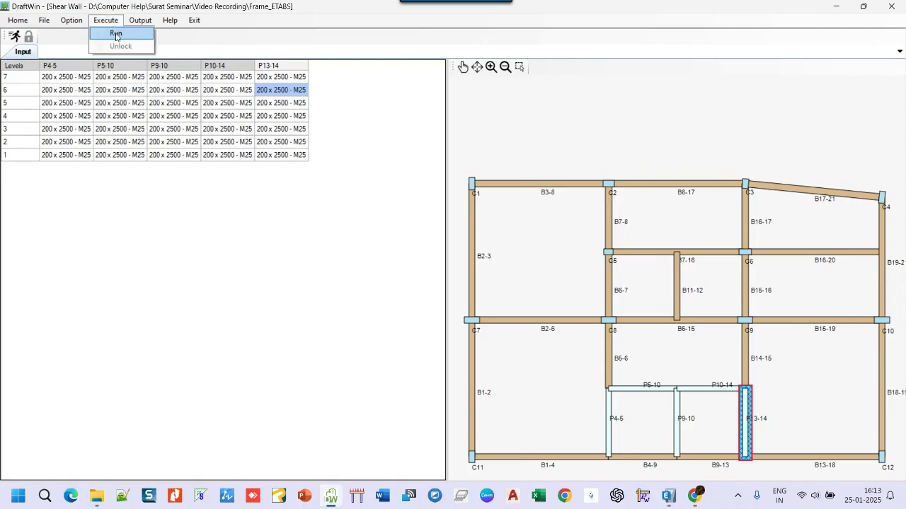
pyautogui.click(116, 34)
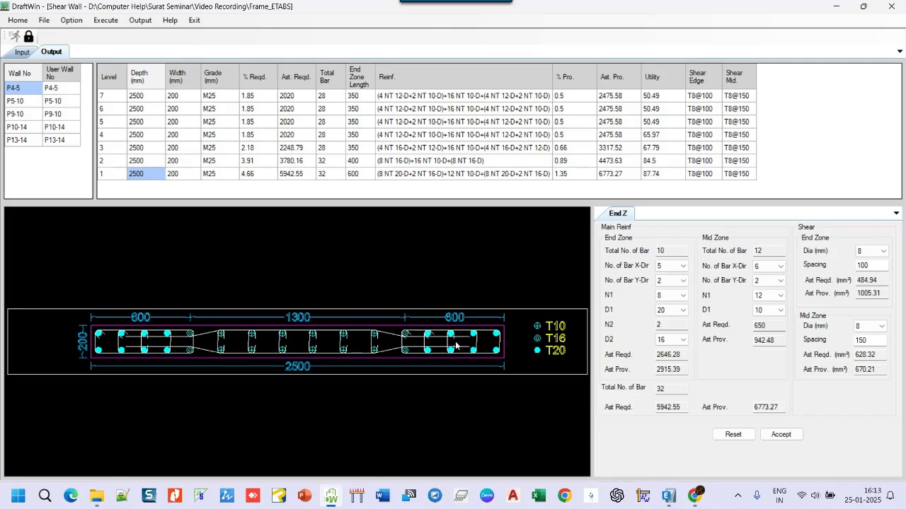
pyautogui.click(138, 137)
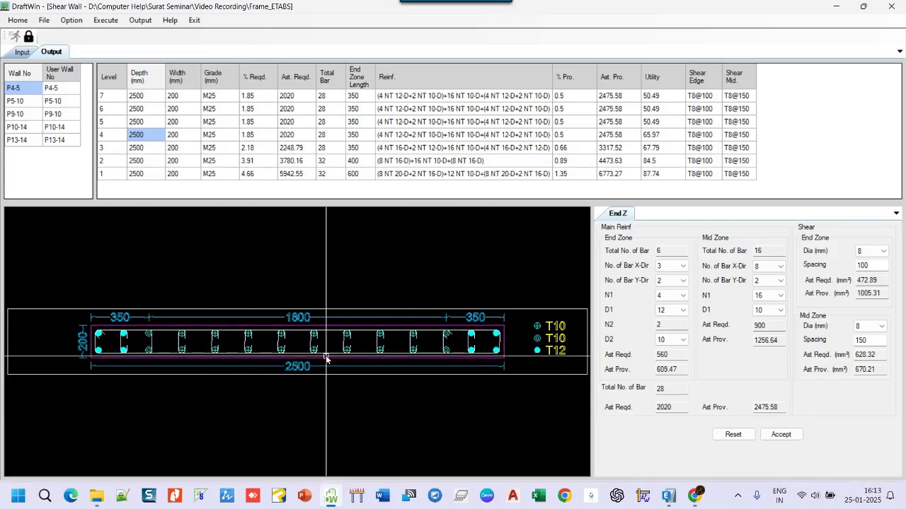
# - Generate the shear wall detail drawing as Frame_ETABS_ShearWall.dxf, replacing the existing file, and inspect the lower-level details of wall P4-5
pyautogui.click(140, 20)
pyautogui.click(154, 47)
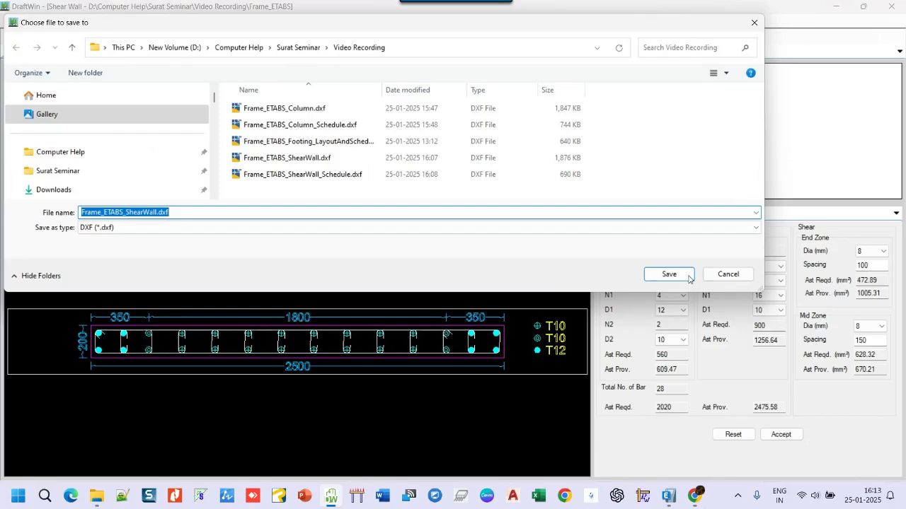
pyautogui.click(686, 274)
pyautogui.click(482, 247)
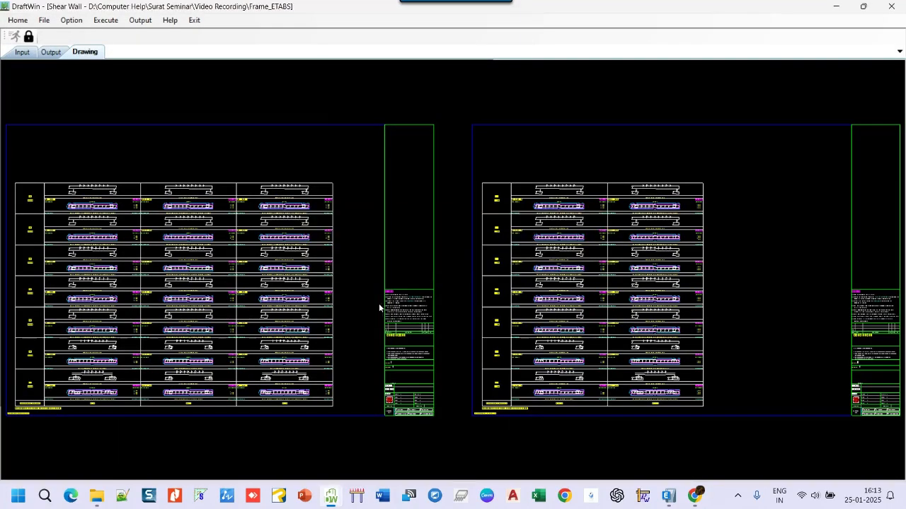
pyautogui.scroll(8, 116, 377)
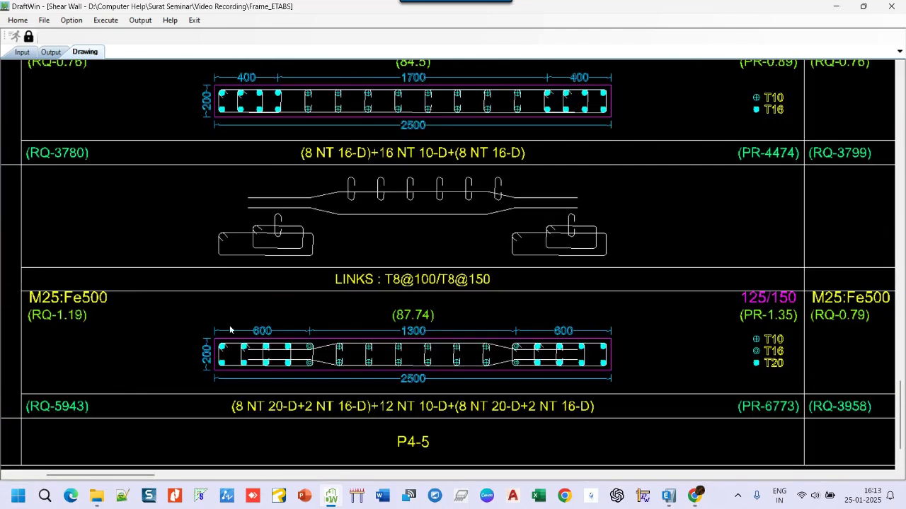
pyautogui.scroll(-2, 357, 262)
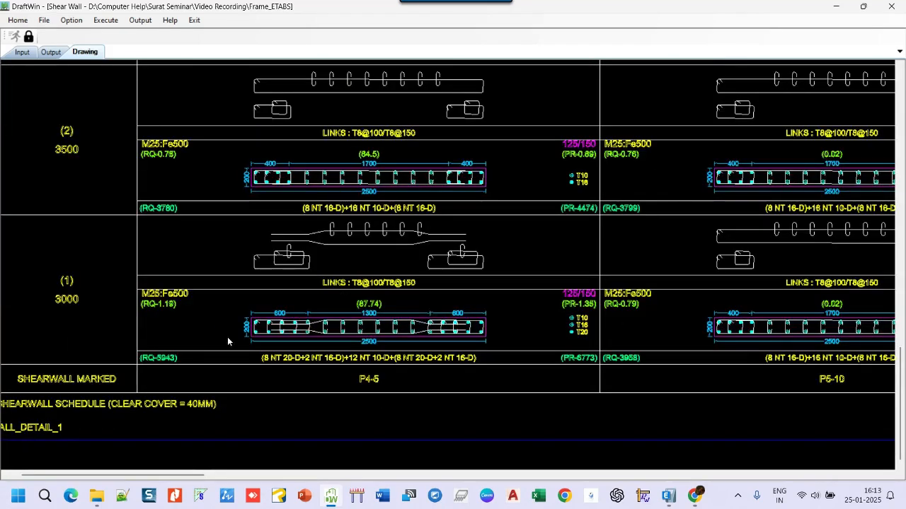
pyautogui.scroll(2, 186, 337)
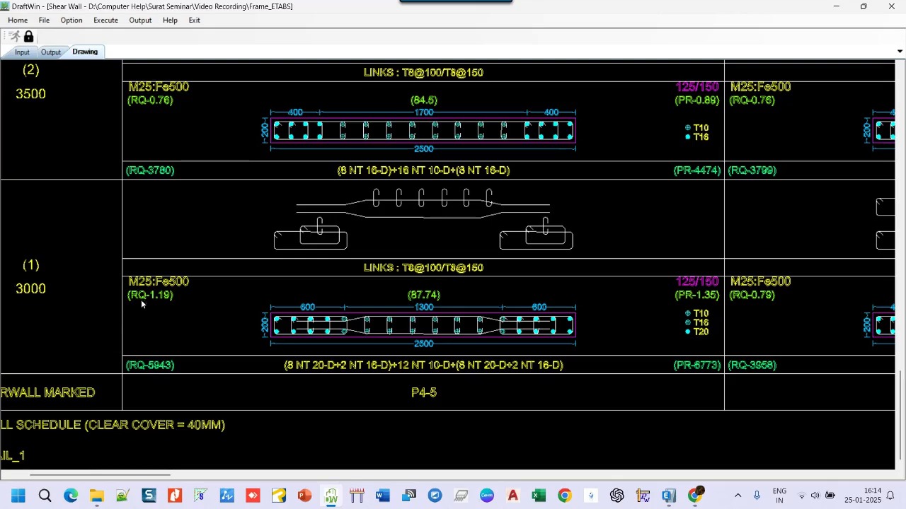
# - Generate the shear wall schedule as Frame_ETABS_ShearWall_Schedule.dxf, replacing the existing file, and inspect its wall entries by level
pyautogui.click(145, 22)
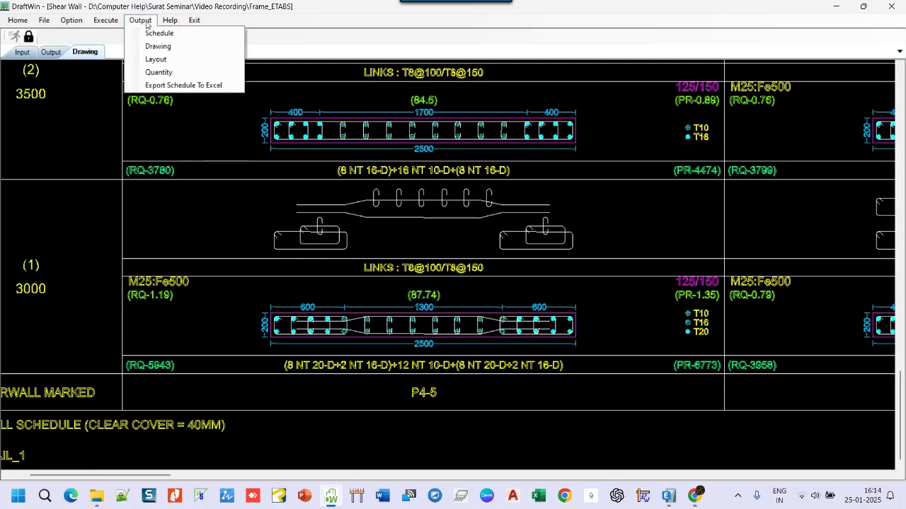
pyautogui.click(160, 33)
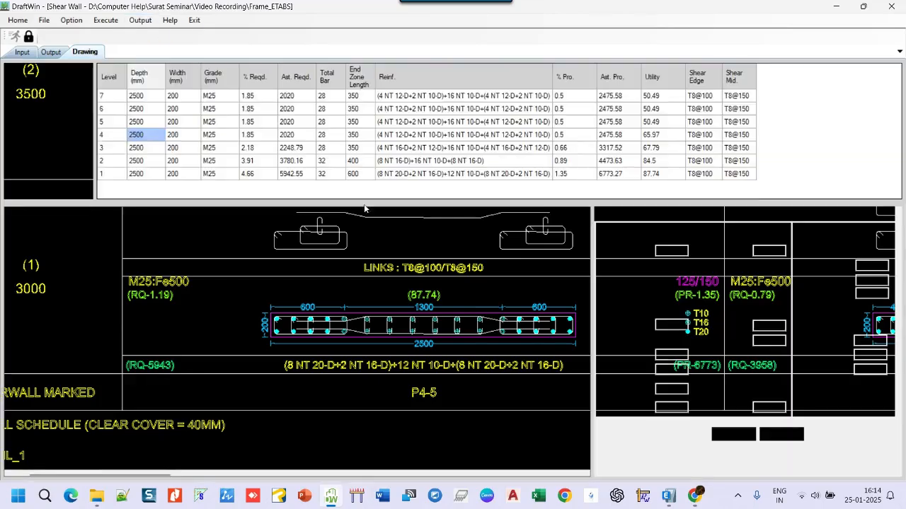
pyautogui.click(670, 274)
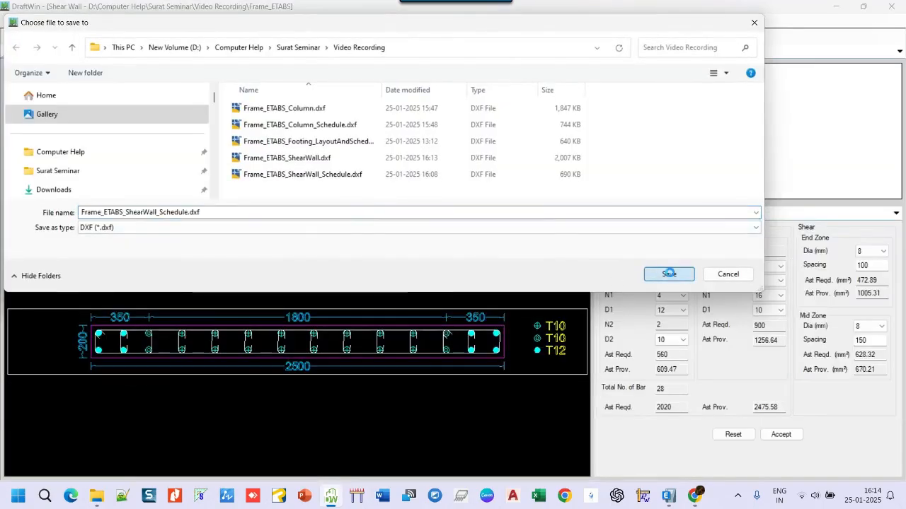
pyautogui.click(479, 247)
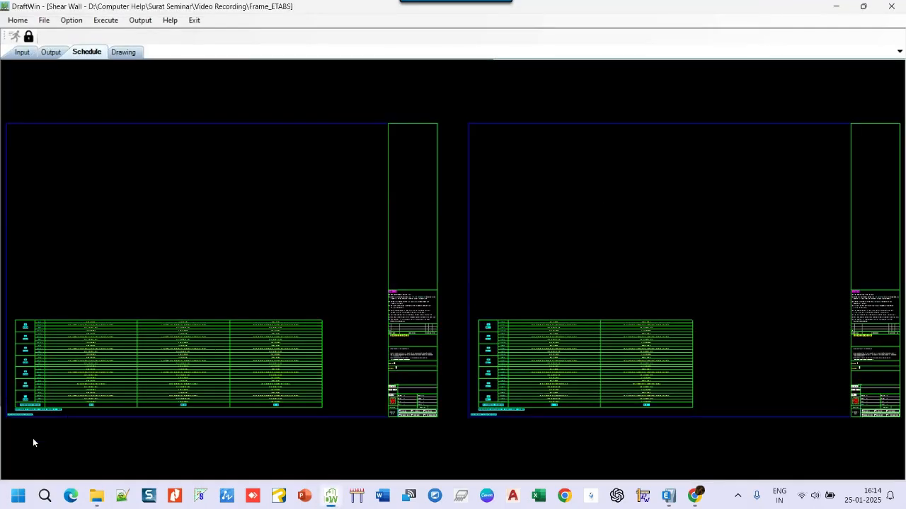
pyautogui.scroll(5, 35, 409)
pyautogui.scroll(5, 128, 378)
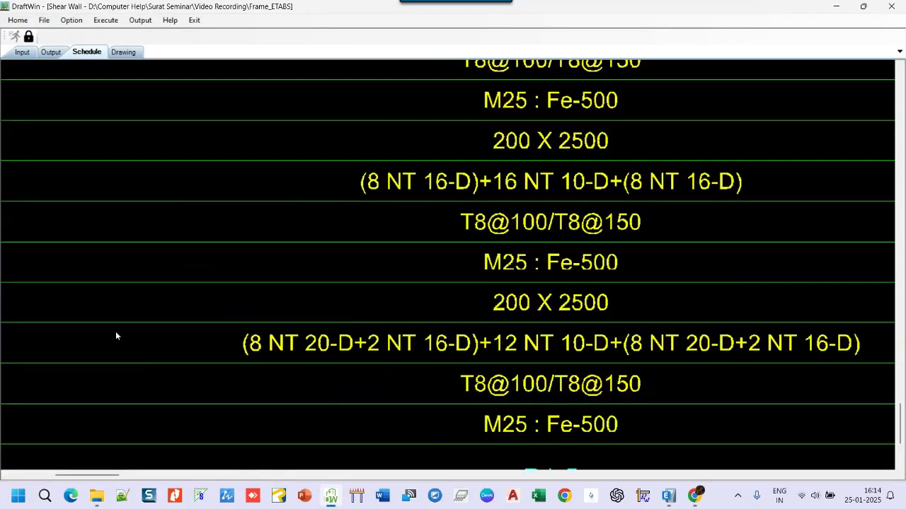
pyautogui.scroll(-1, 131, 325)
pyautogui.scroll(-3, 131, 324)
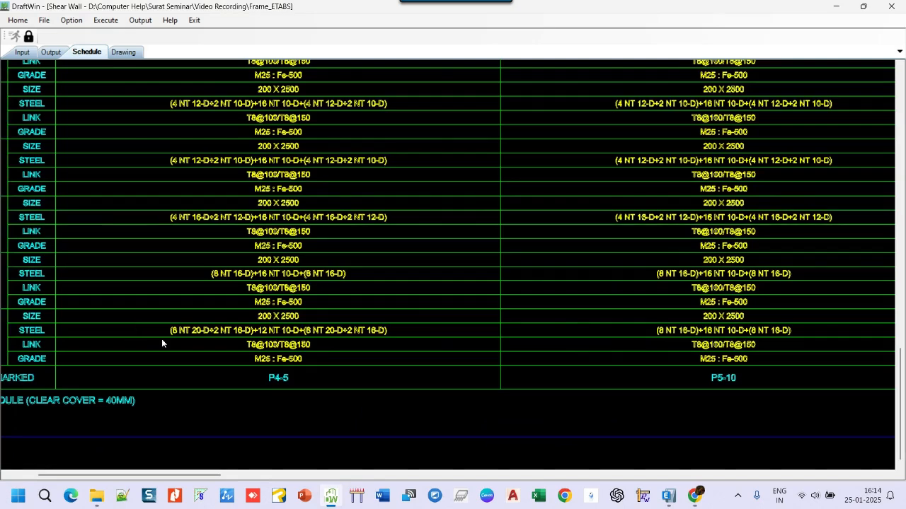
pyautogui.scroll(-1, 233, 383)
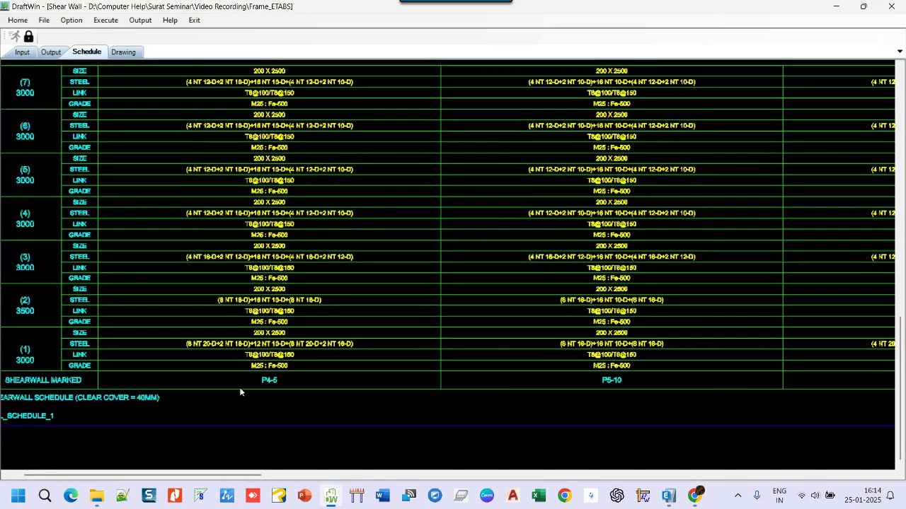
# - Export the shear wall quantities with the default BOQ settings to Frame_ETABS_Shearwall_Quantity.xlsm, replacing the existing file
pyautogui.click(141, 21)
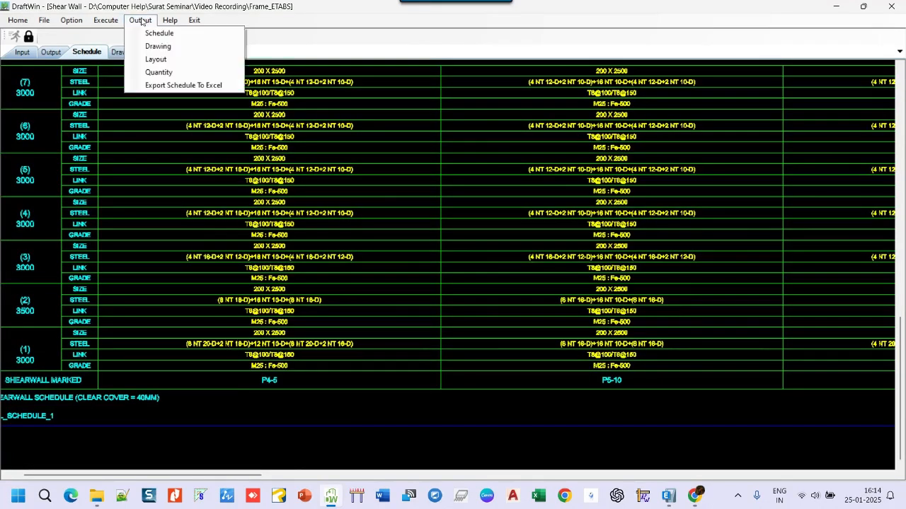
pyautogui.click(158, 71)
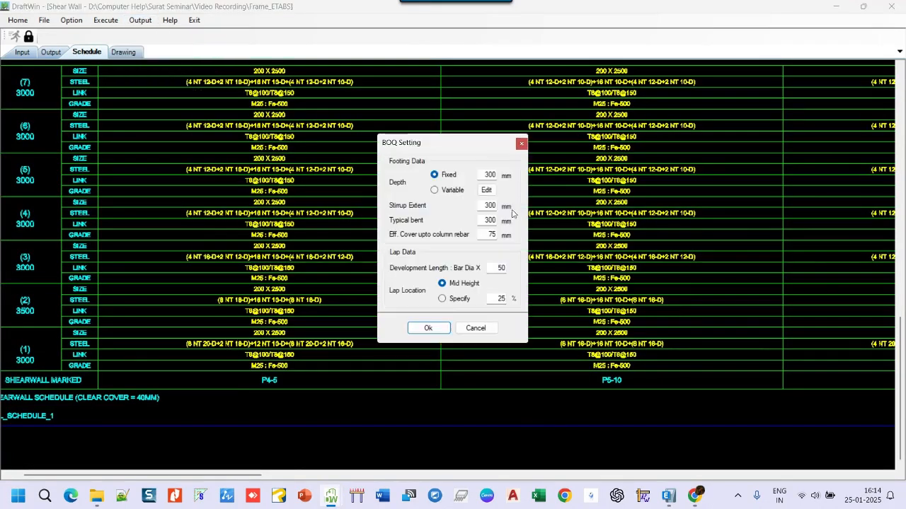
pyautogui.click(436, 330)
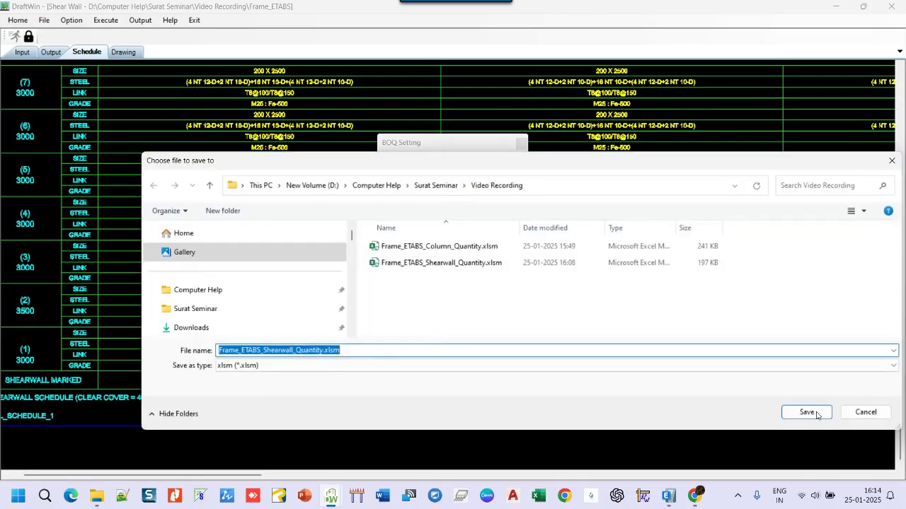
pyautogui.click(812, 412)
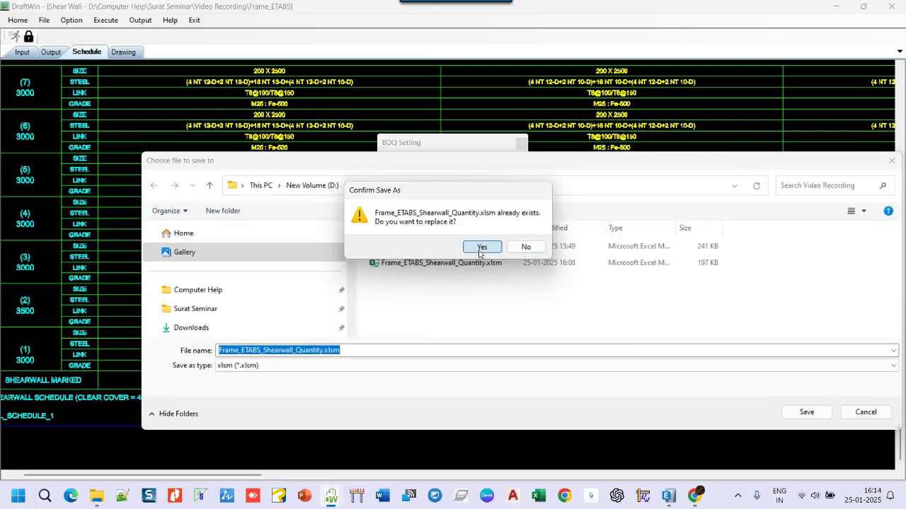
pyautogui.click(479, 249)
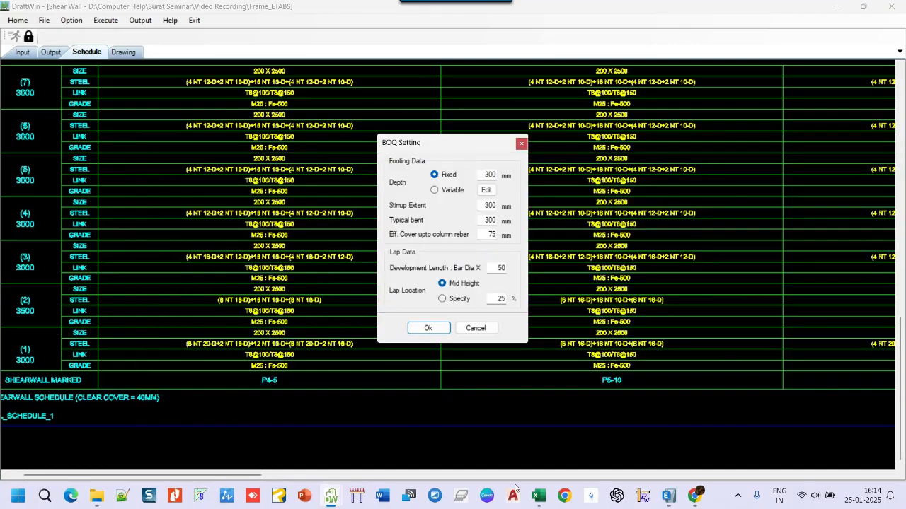
# - Switch to the quantity workbook in Excel and examine the total, floor-wise and shear-wall-wise quantities on the Summary sheet
pyautogui.click(543, 497)
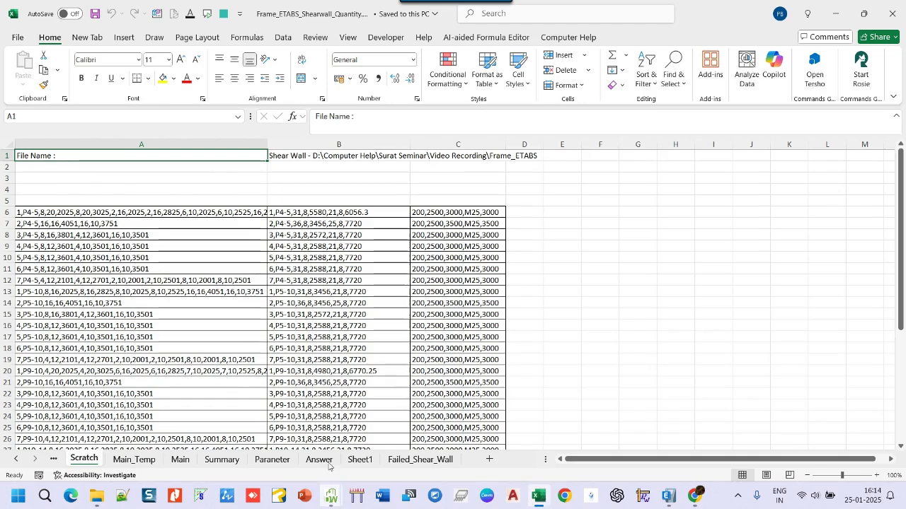
pyautogui.click(224, 460)
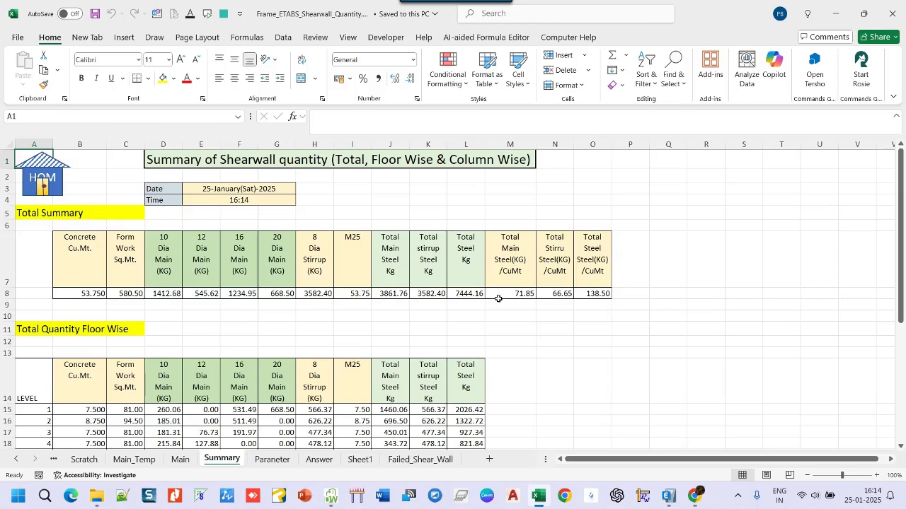
pyautogui.scroll(-1, 486, 251)
pyautogui.scroll(-2, 486, 250)
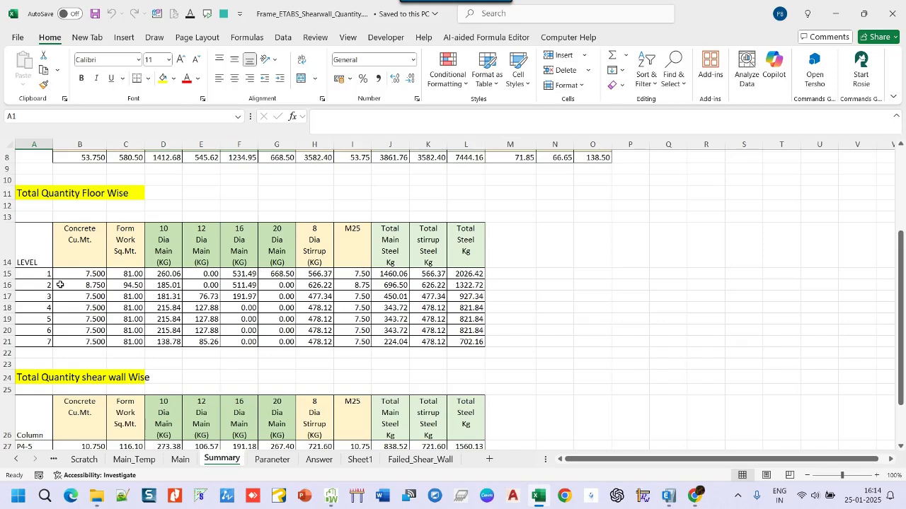
# - Add a "done" column in M26 beside the shear-wall-wise quantity table and mark walls P4-5 and P9-10 with "y"
pyautogui.scroll(-1, 417, 274)
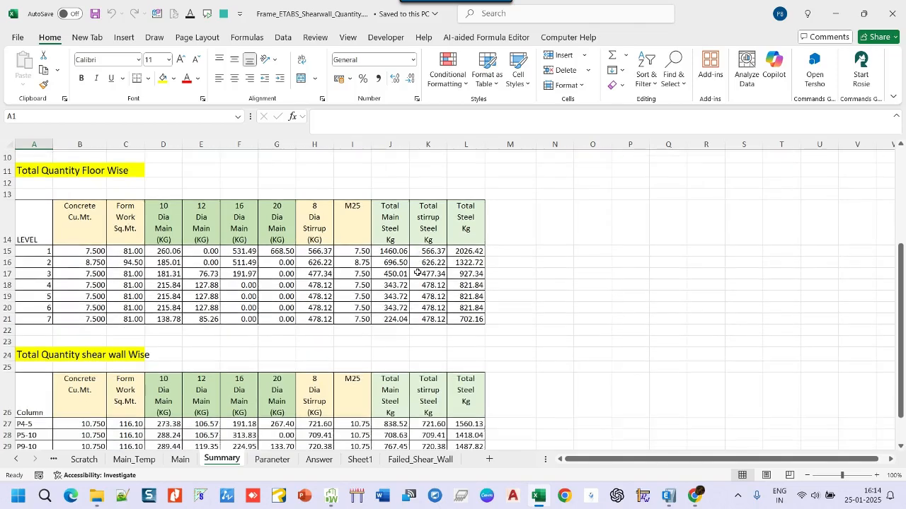
pyautogui.scroll(-1, 418, 273)
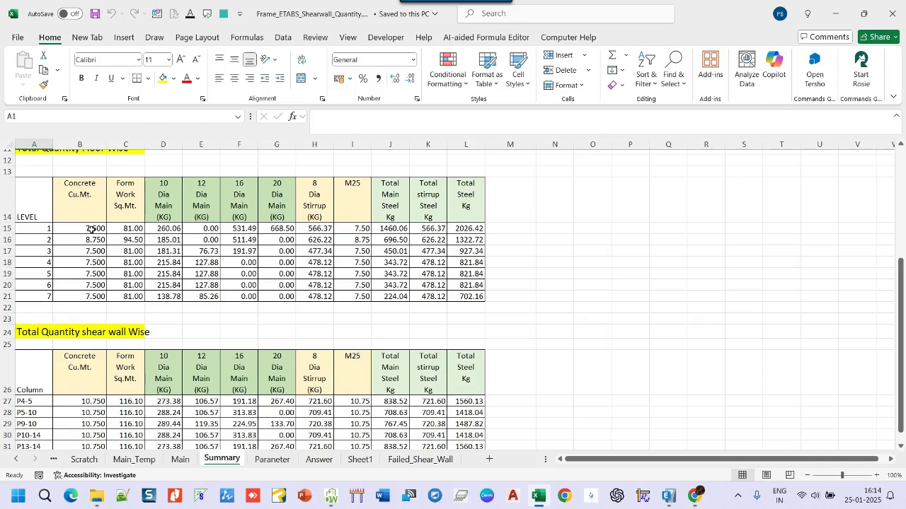
pyautogui.scroll(-3, 419, 242)
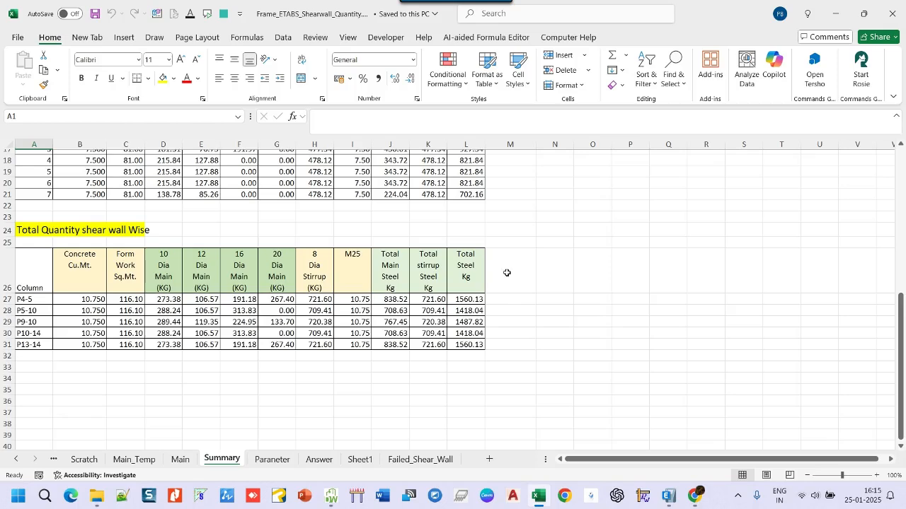
pyautogui.click(507, 273)
pyautogui.write('done')
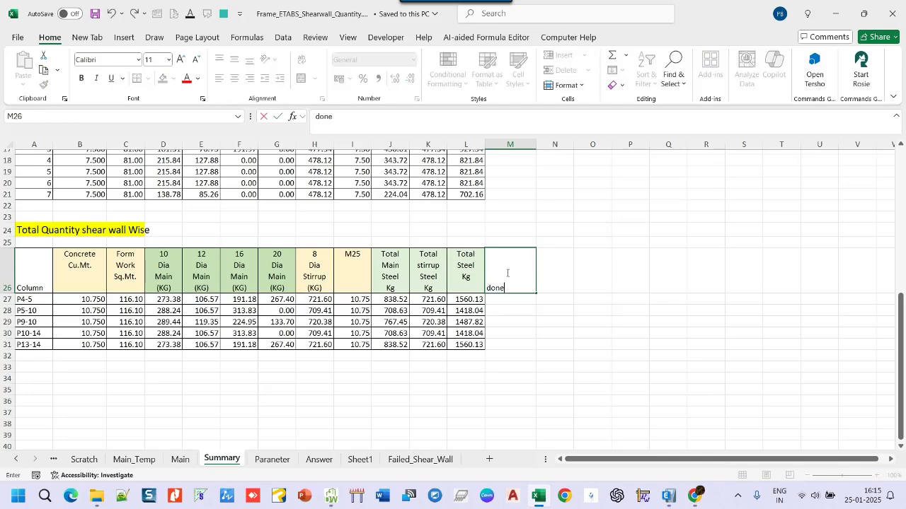
pyautogui.press('Return')
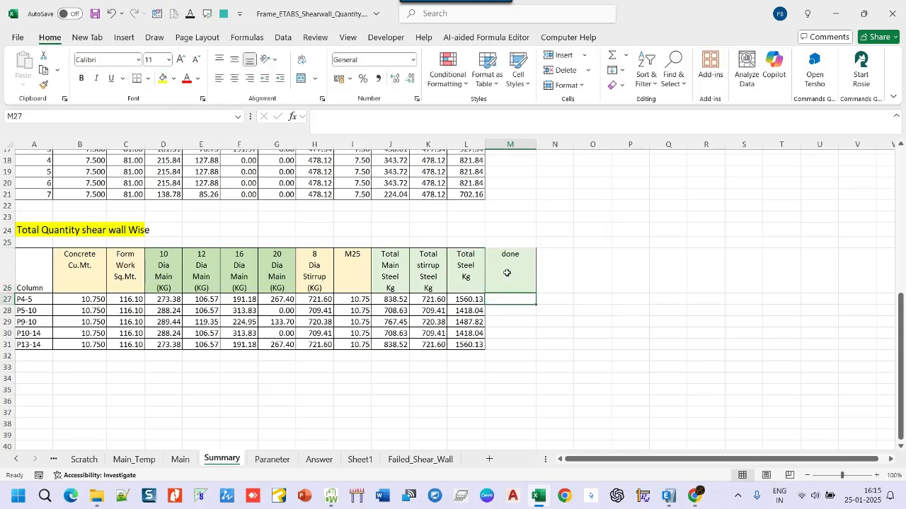
pyautogui.write('y')
pyautogui.press('Return')
pyautogui.press('Return')
pyautogui.write('y')
pyautogui.press('Return')
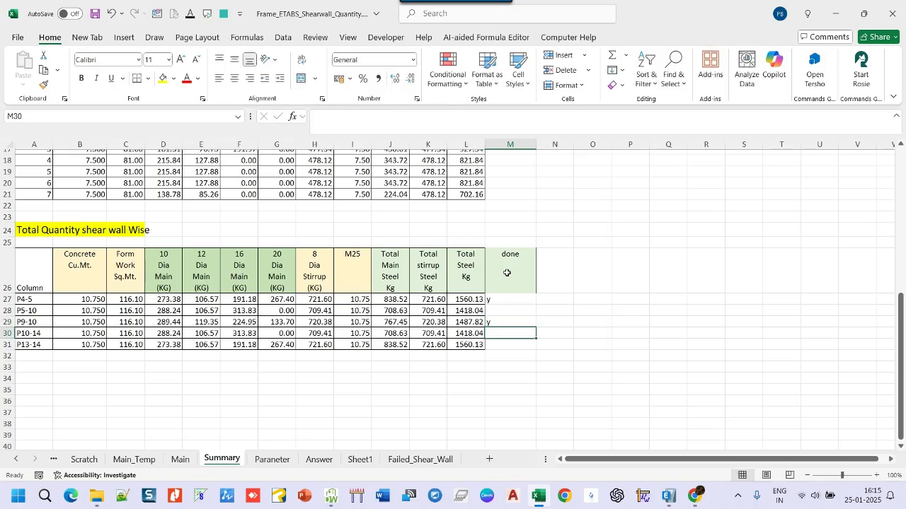
# - Enter =IF(M27="y",I27,"") in N27 to pick up the M25 concrete of completed walls, and fill it down to N31
pyautogui.click(550, 298)
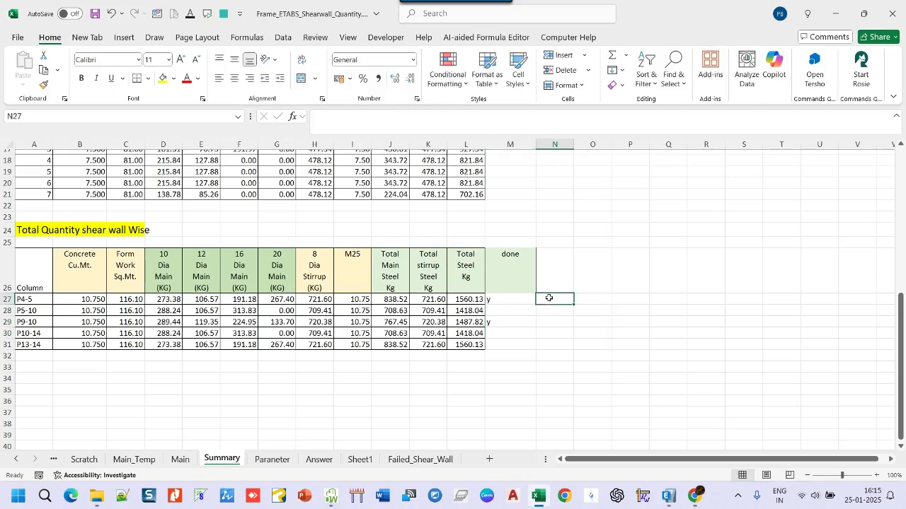
pyautogui.write('=if(')
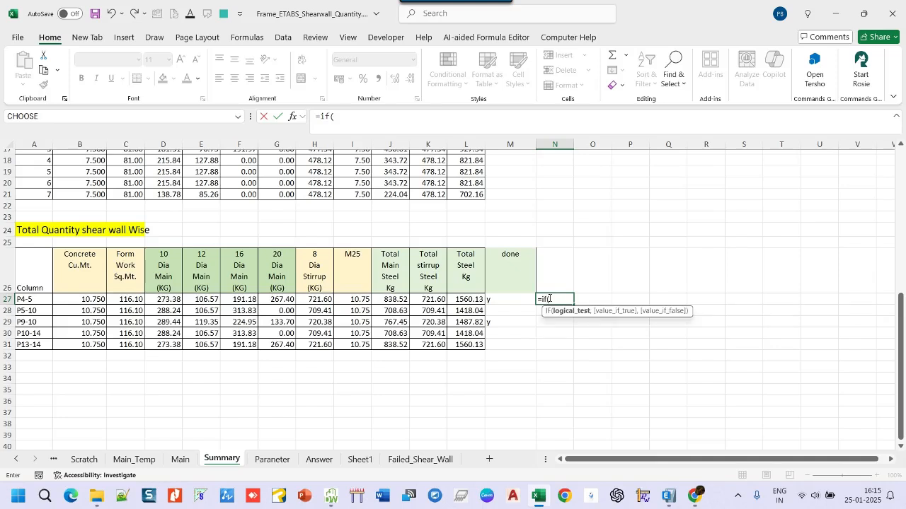
pyautogui.click(496, 299)
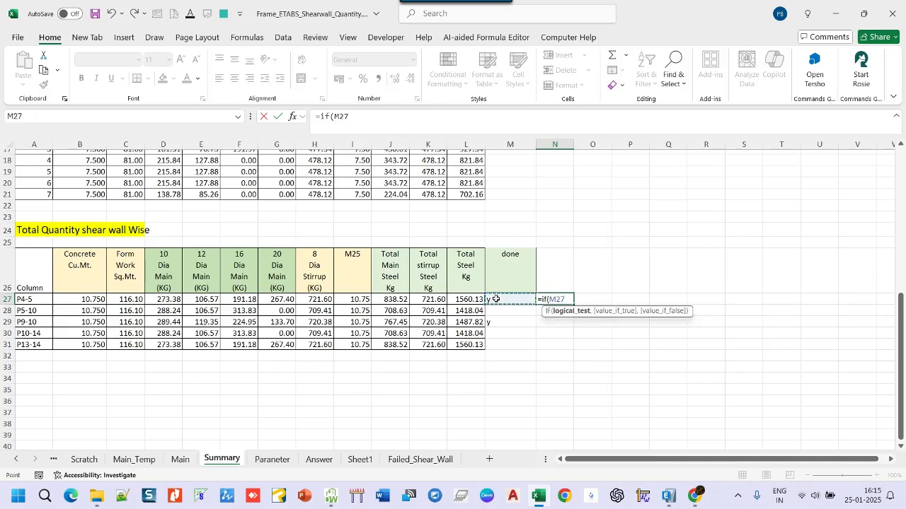
pyautogui.write('="y",')
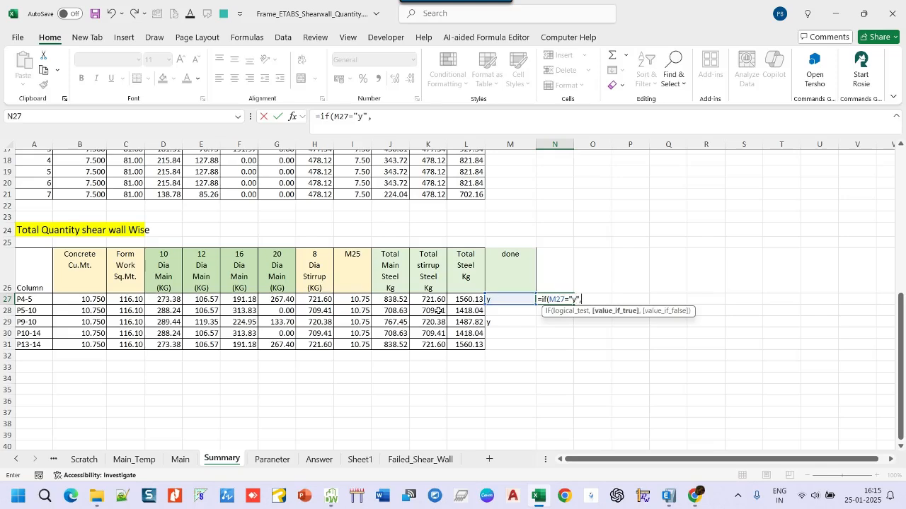
pyautogui.click(360, 300)
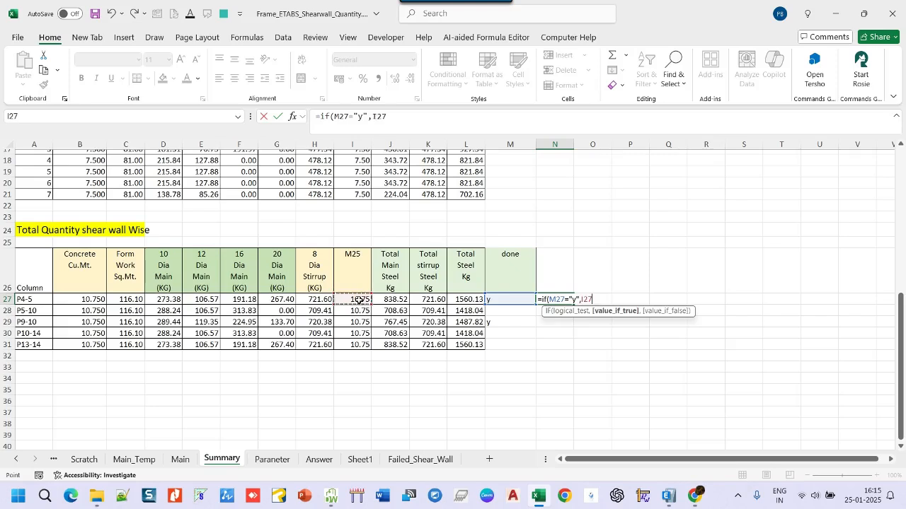
pyautogui.write(',')
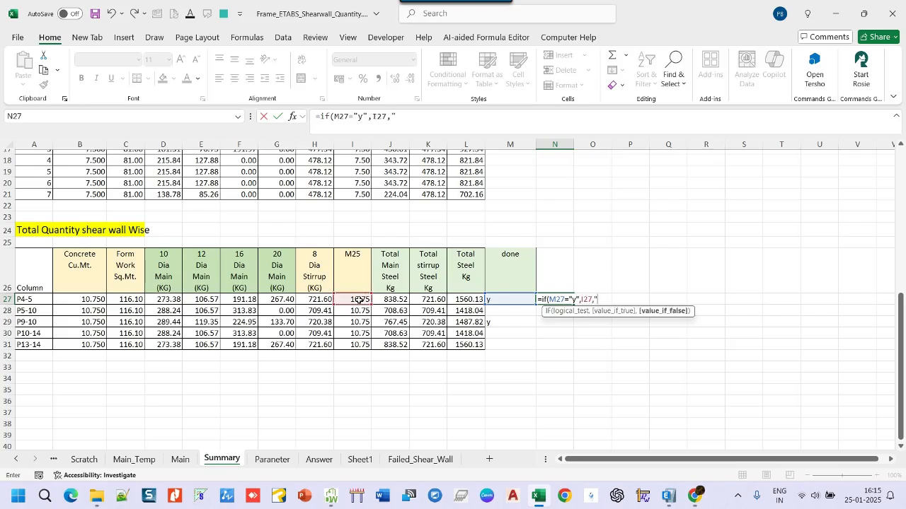
pyautogui.write('"")')
pyautogui.press('Return')
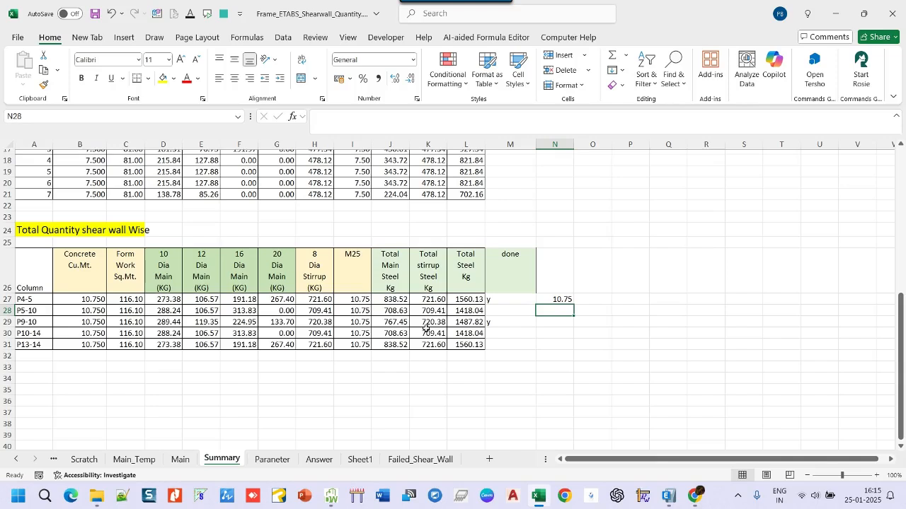
pyautogui.click(563, 299)
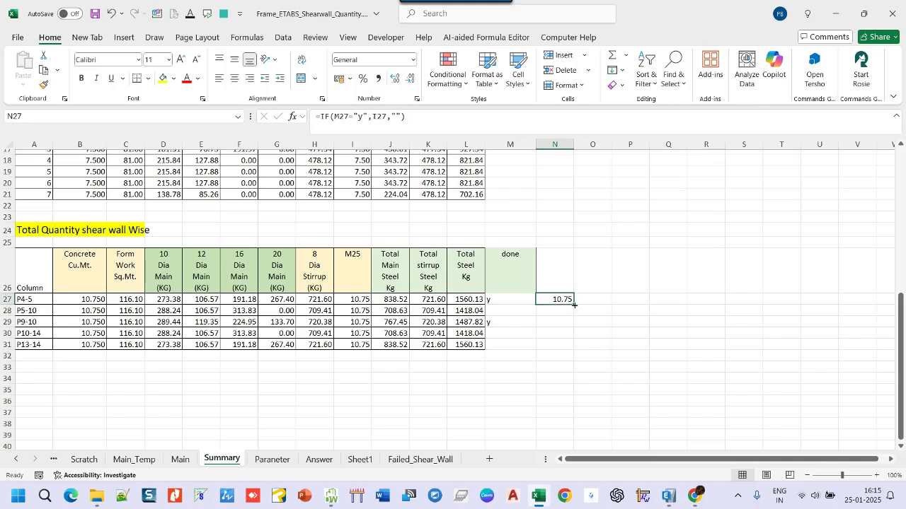
pyautogui.moveTo(574, 305); pyautogui.dragTo(568, 358)
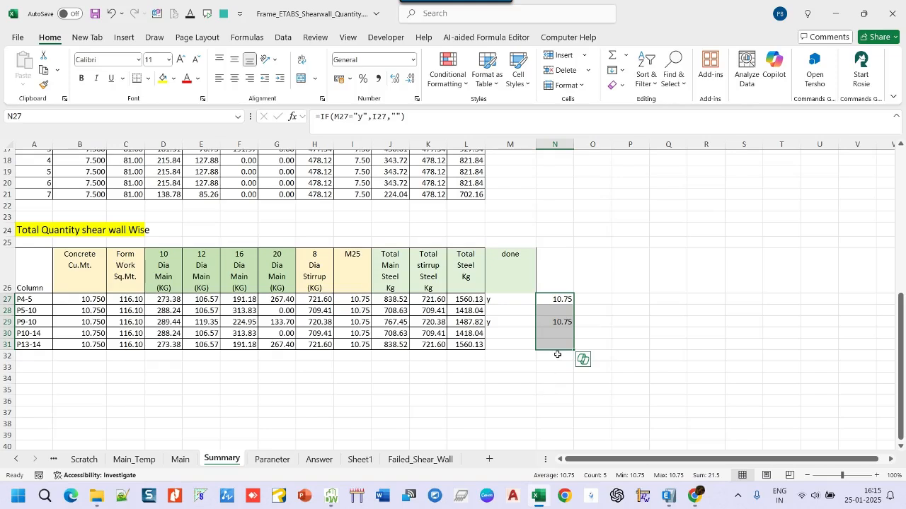
# - Total the completed walls' concrete in N32 with a SUM of N27:N31
pyautogui.click(553, 355)
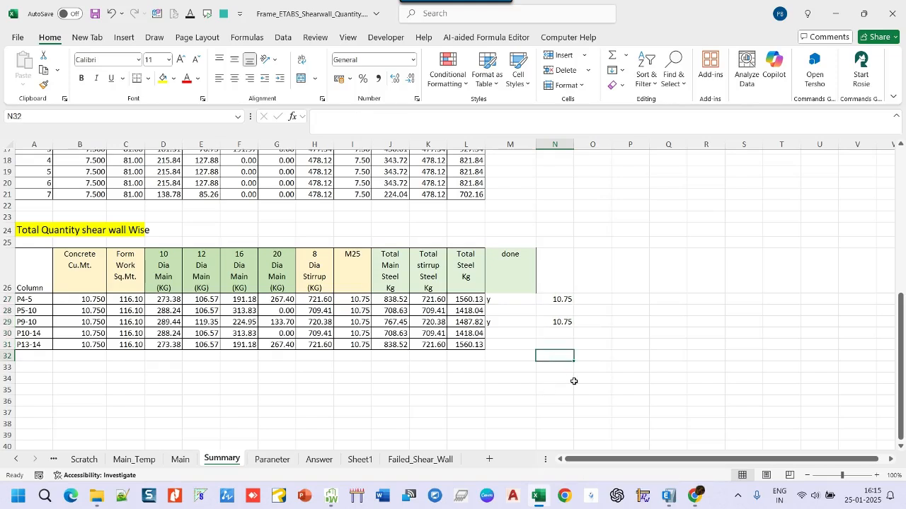
pyautogui.write('=sum(')
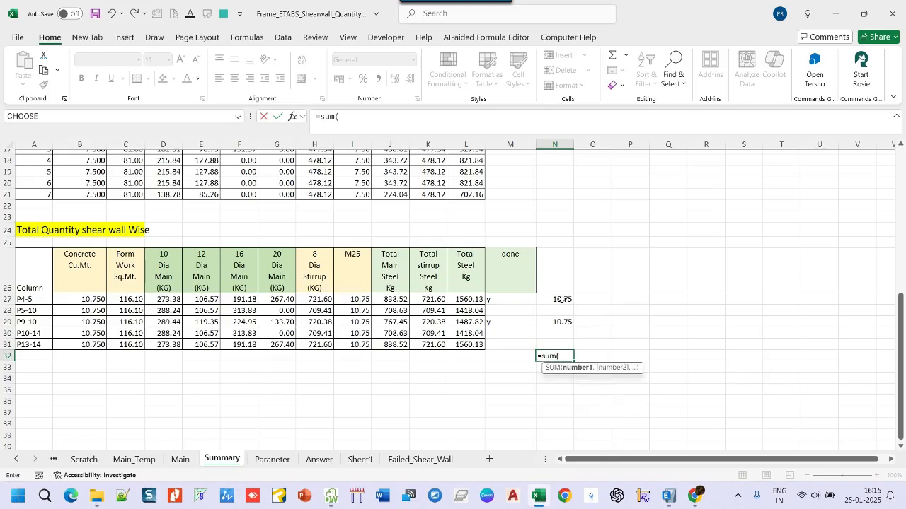
pyautogui.moveTo(560, 298); pyautogui.dragTo(560, 341)
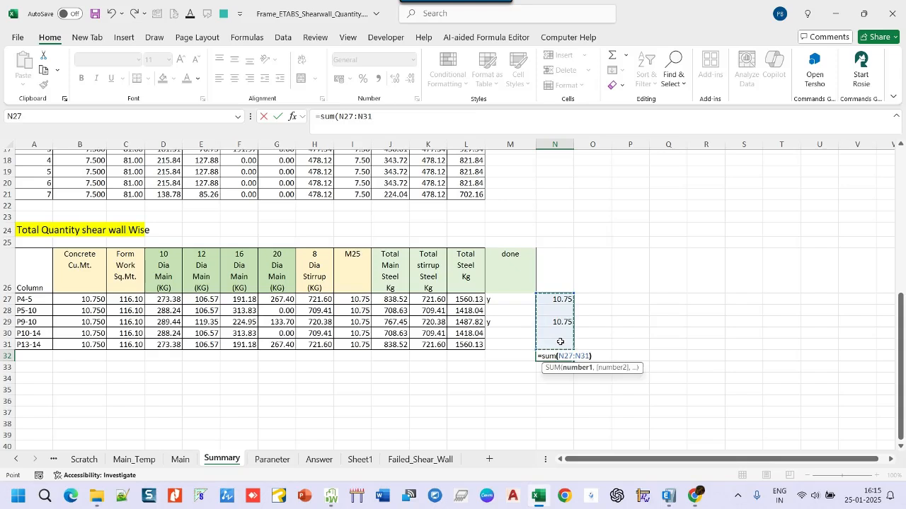
pyautogui.press('Return')
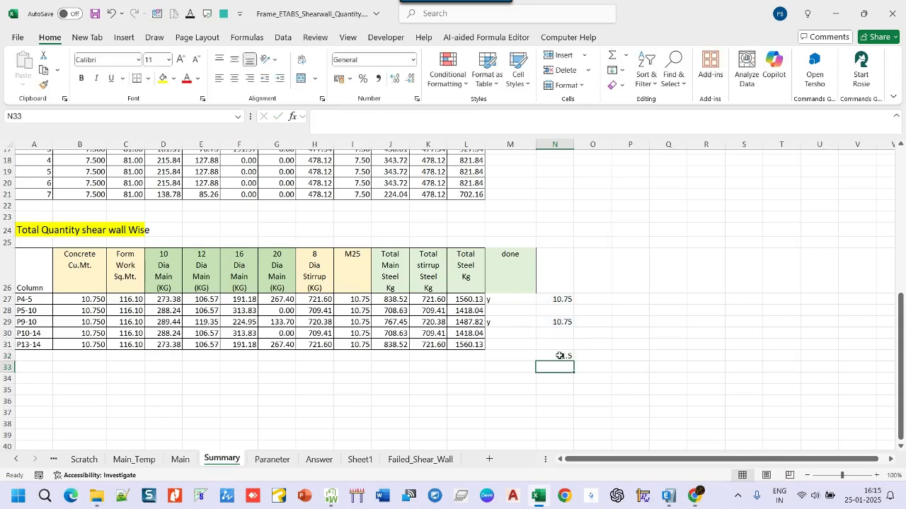
# - Label the completed-concrete column "Conc" in its header cell N26
pyautogui.click(563, 267)
pyautogui.write('C')
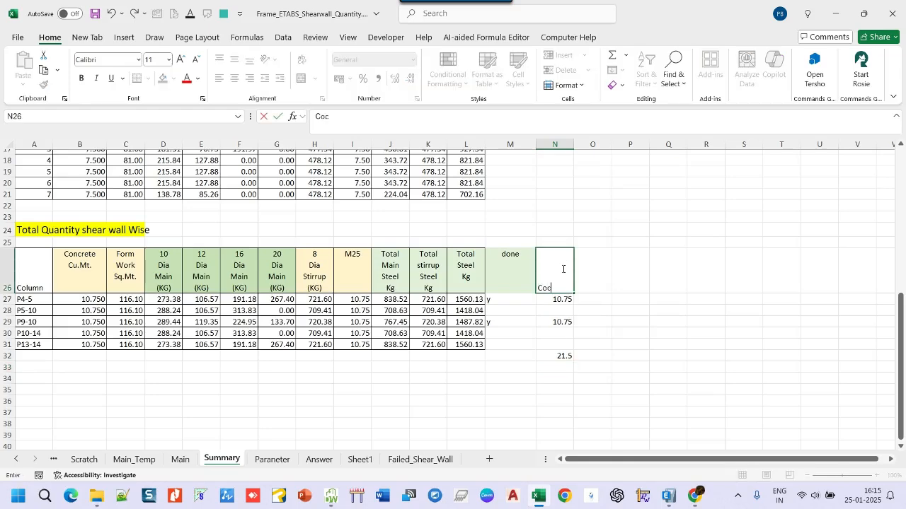
pyautogui.write('onc')
pyautogui.press('Return')
# - Review the extended shear-wall-wise table, then close the quantity workbook and return to DraftWin
pyautogui.scroll(1, 706, 237)
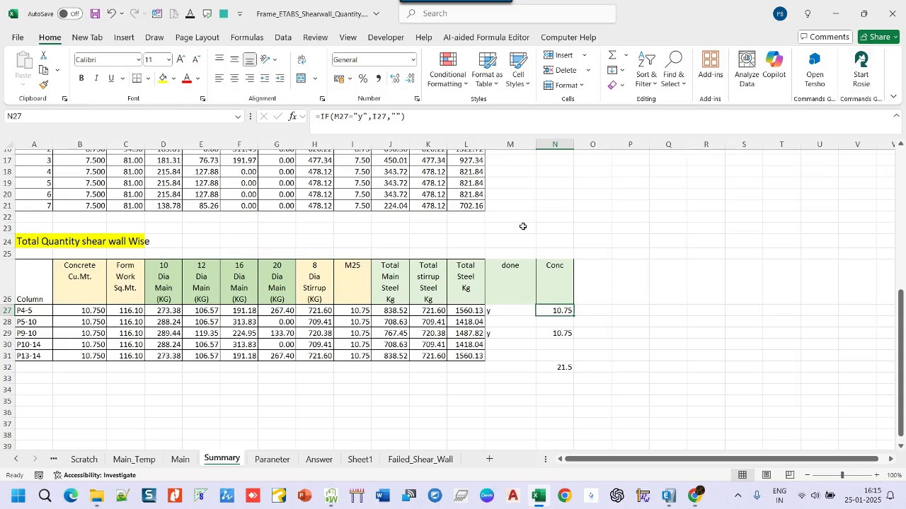
pyautogui.scroll(-1, 523, 227)
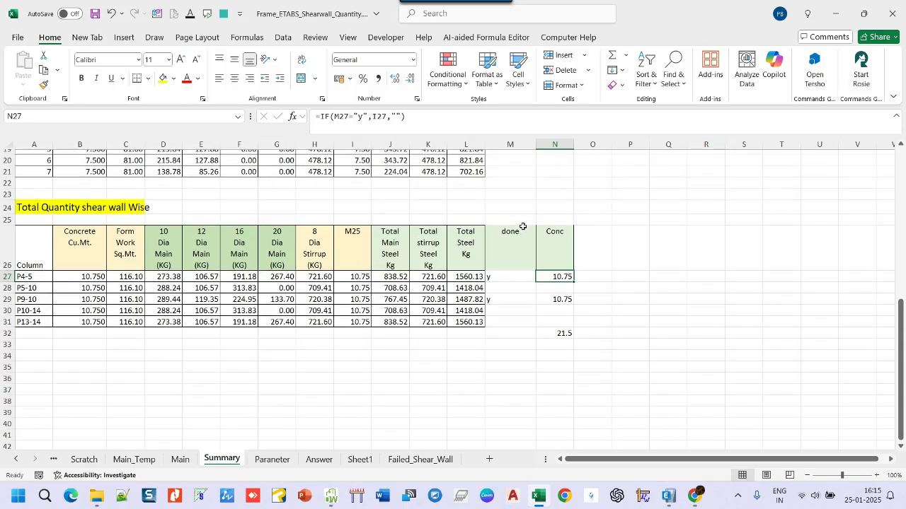
pyautogui.click(892, 12)
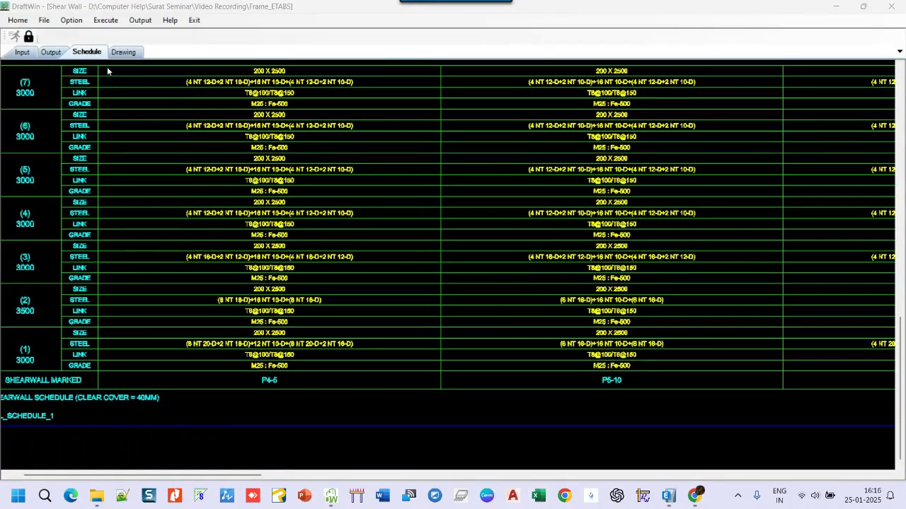
# - Return to the DraftWin home, saving the shear wall project as Frame_ETABS.dftp over the existing file
pyautogui.click(15, 21)
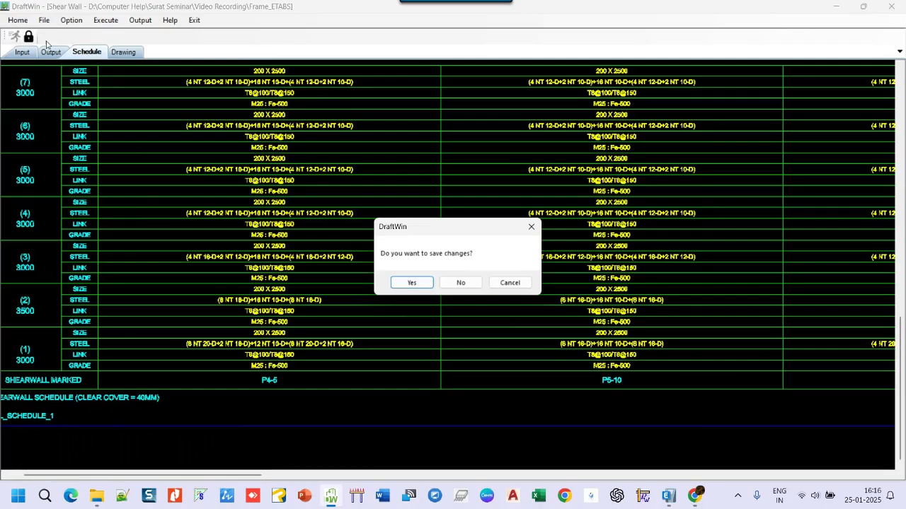
pyautogui.click(409, 282)
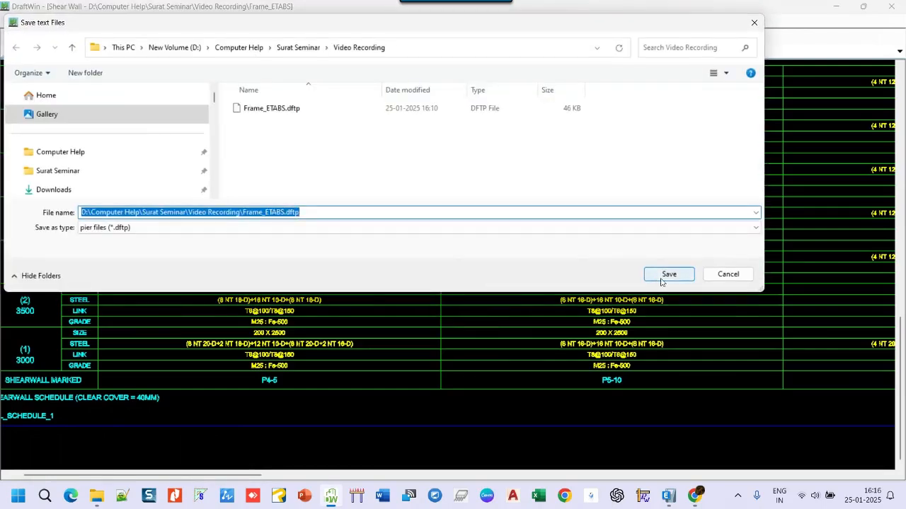
pyautogui.click(668, 277)
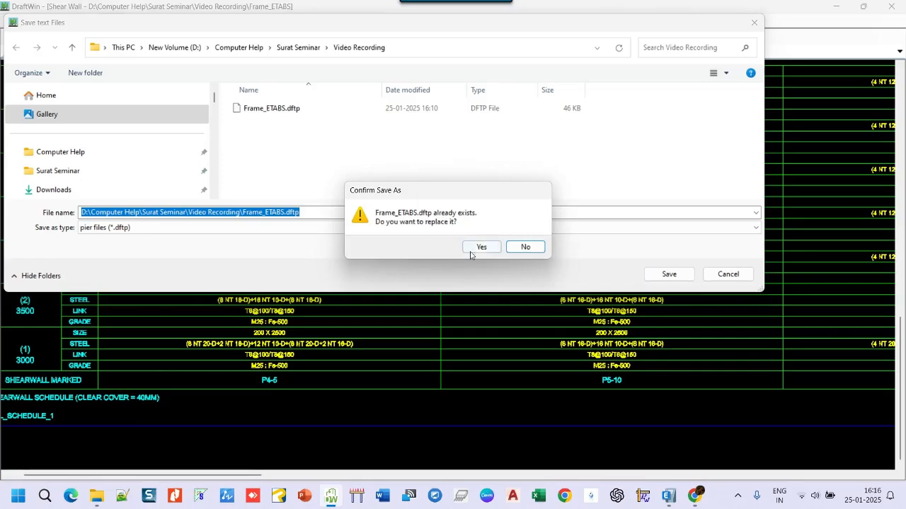
pyautogui.click(479, 248)
pyautogui.hotkey('alt', 'Tab')
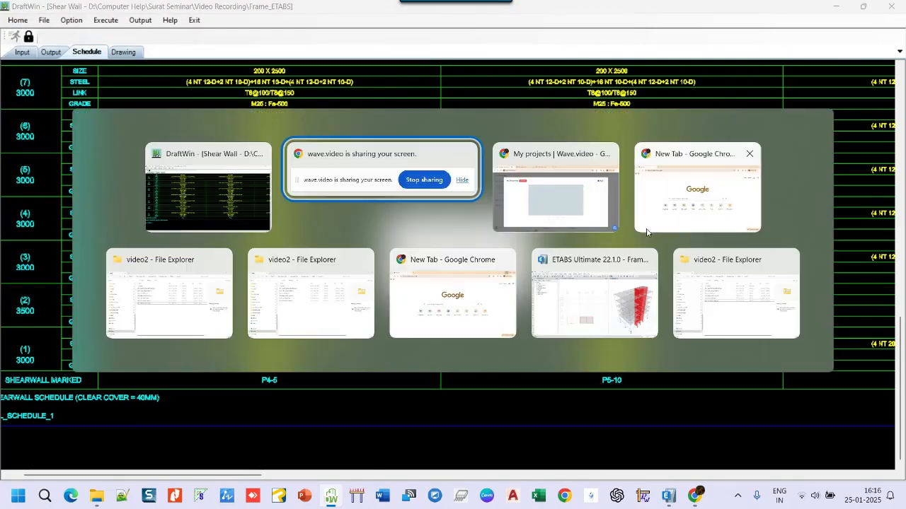